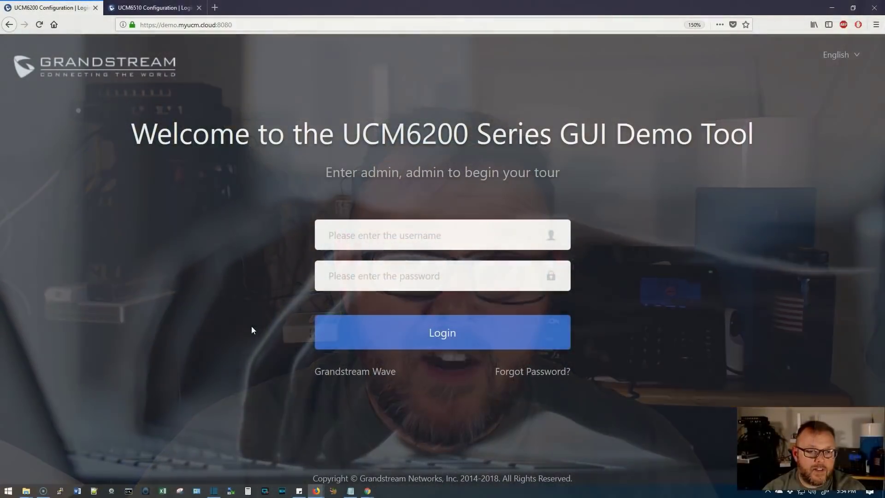
- Switch to the UCM6510 demo login tab
left_click(107, 10)
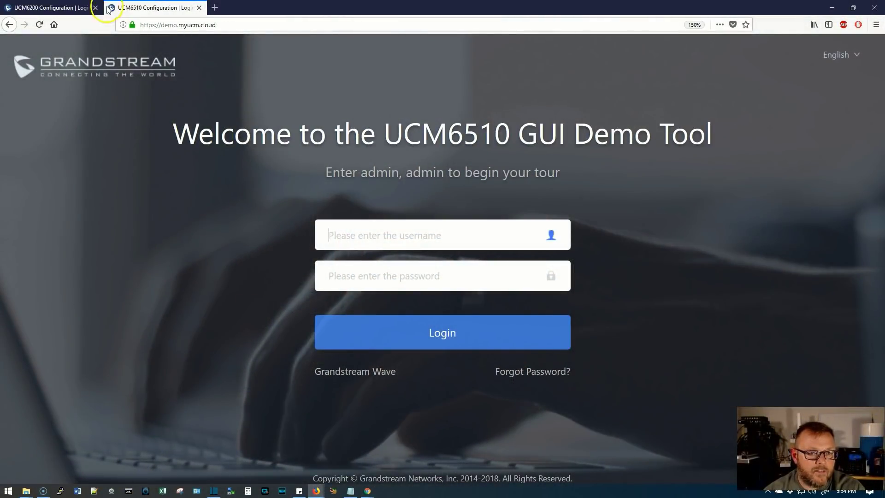
- Return to the UCM6200 demo login tab
left_click(52, 8)
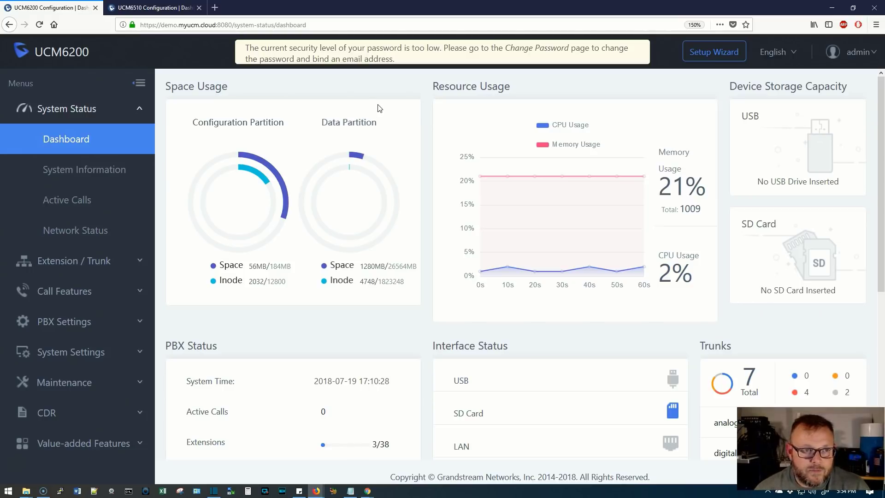
mouse_move(240, 161)
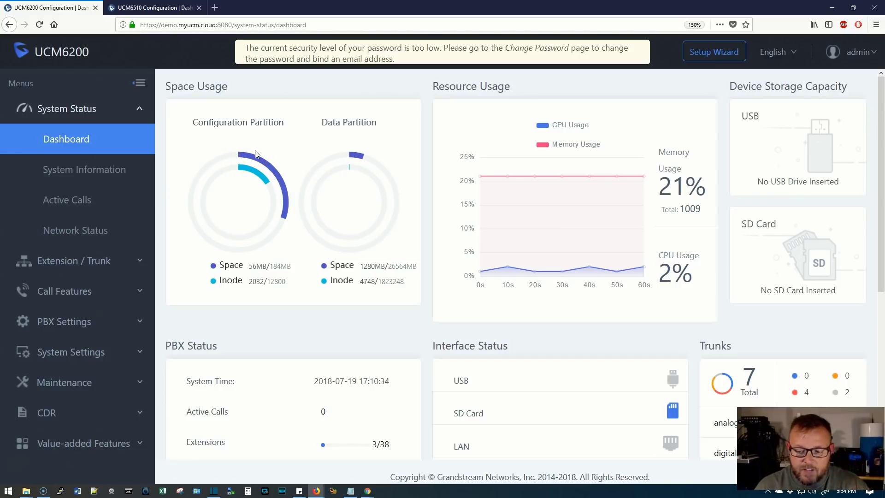
scroll(306, 227, "down", 5)
left_click(487, 311)
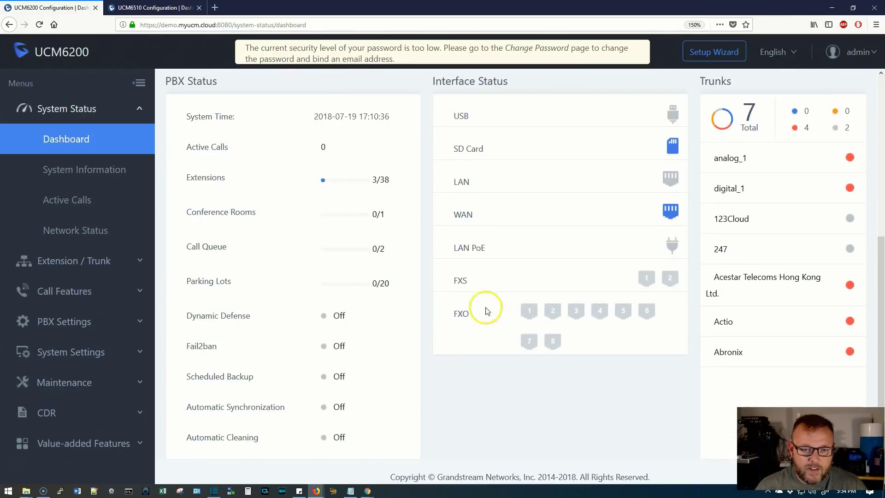
left_click(509, 322)
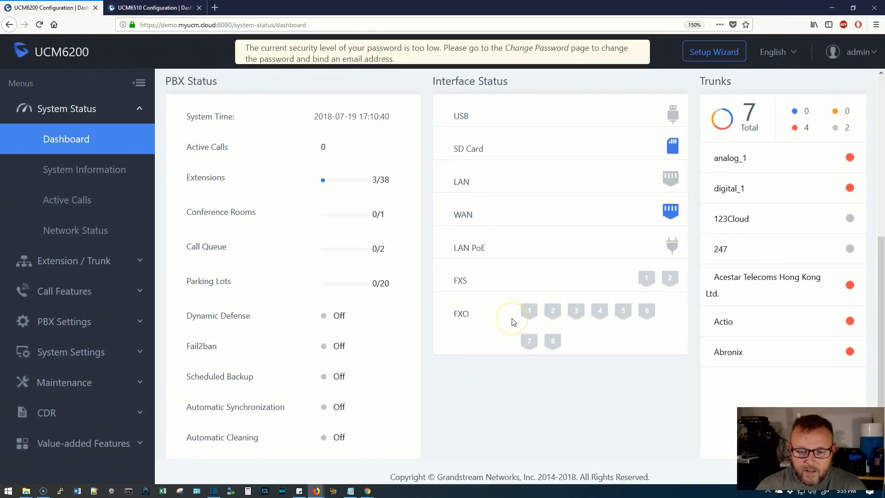
scroll(514, 322, "up", 5)
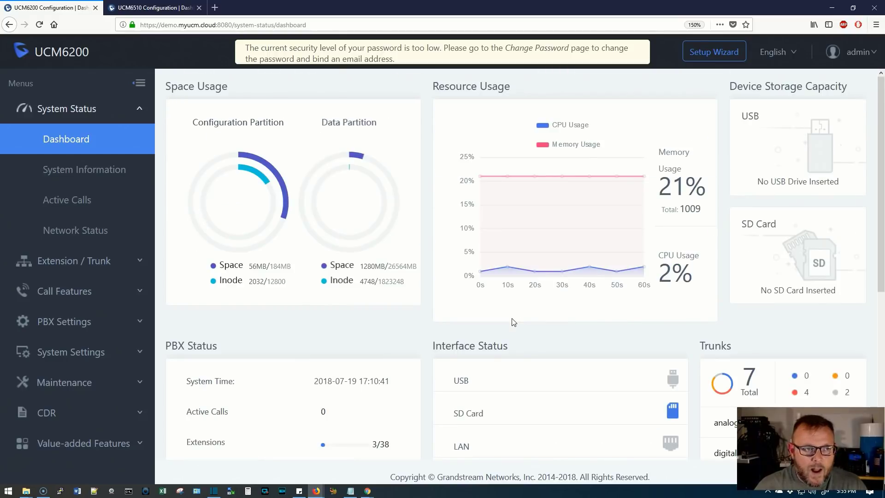
left_click(178, 24)
left_click_drag(177, 24, 215, 25)
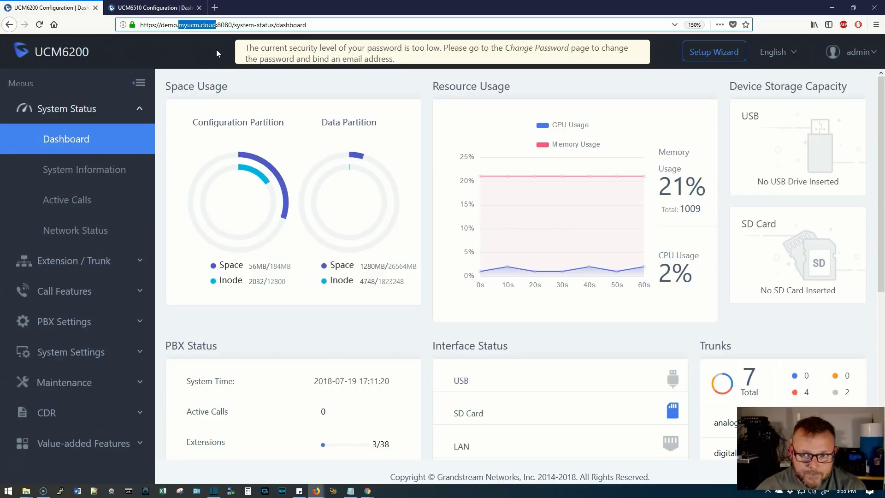
- Open the Extensions list under Extension / Trunk and scroll through it
left_click(93, 261)
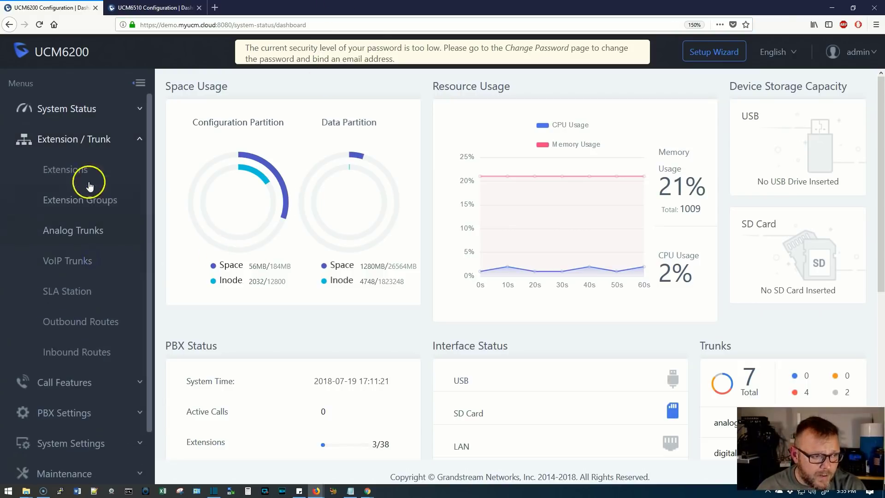
left_click(82, 171)
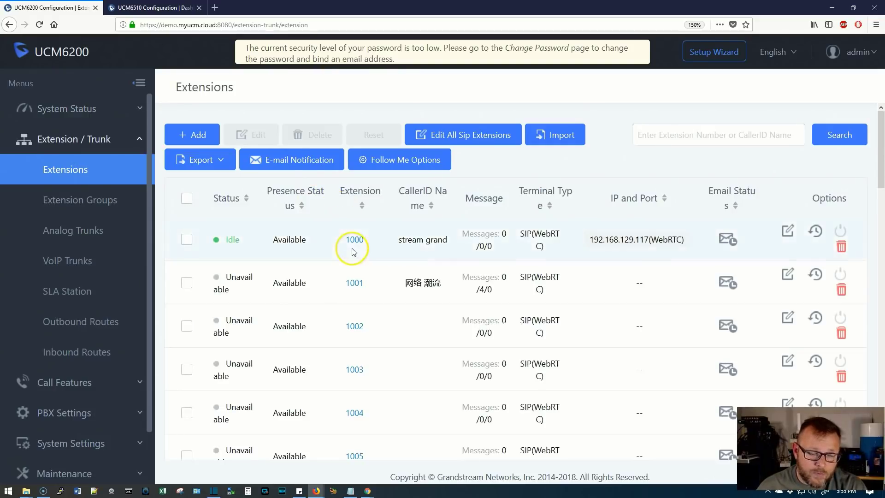
scroll(353, 252, "down", 7)
scroll(353, 252, "down", 5)
scroll(353, 252, "up", 12)
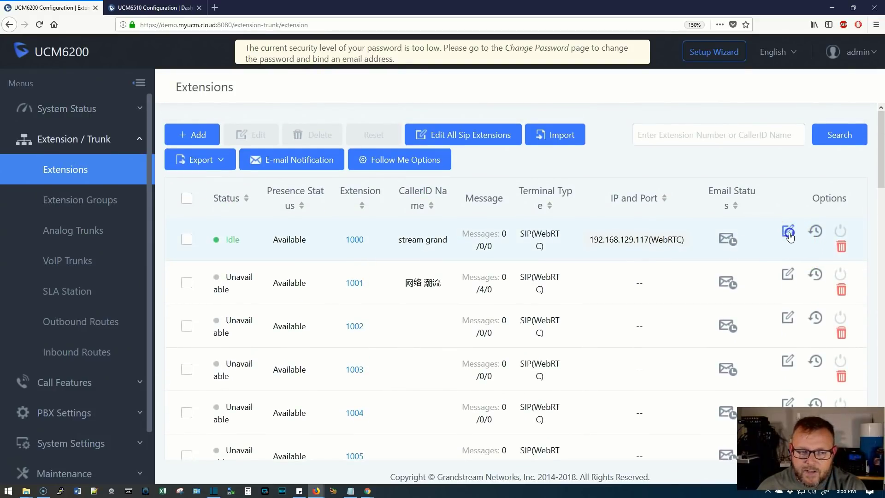
- Look over extension 1000's settings without saving, then start a new SIP extension 1039
left_click(787, 217)
scroll(460, 223, "down", 3)
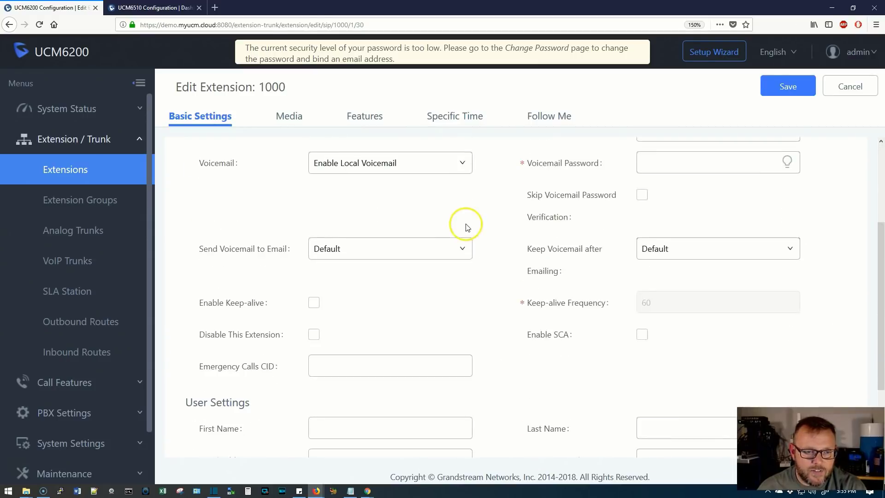
scroll(457, 236, "up", 3)
left_click(850, 88)
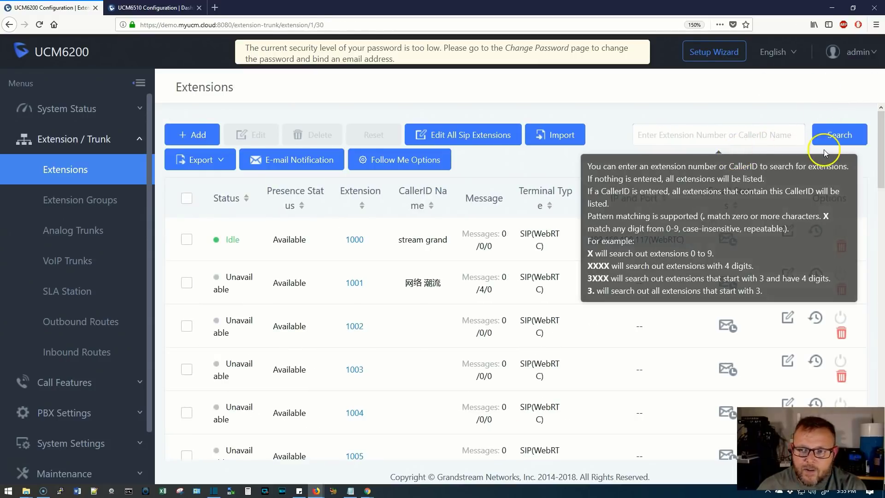
left_click(180, 135)
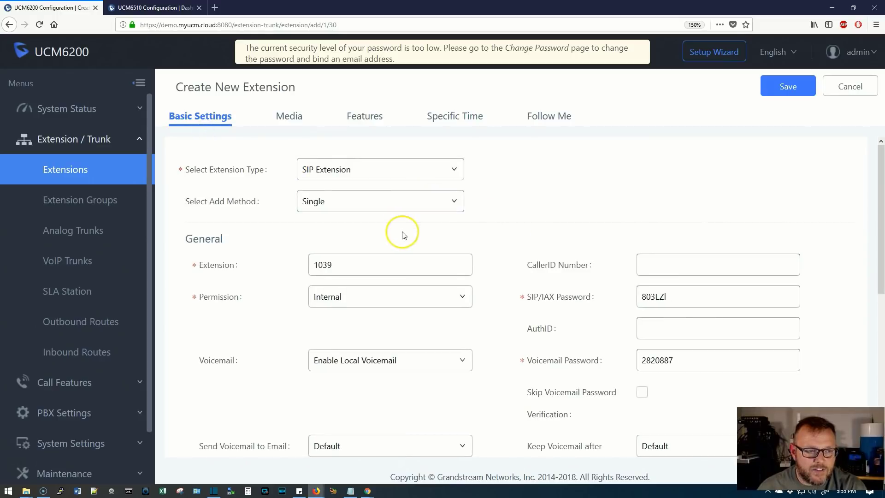
- Review the prefilled form and save the new extension 1039
scroll(401, 233, "down", 5)
scroll(403, 234, "up", 6)
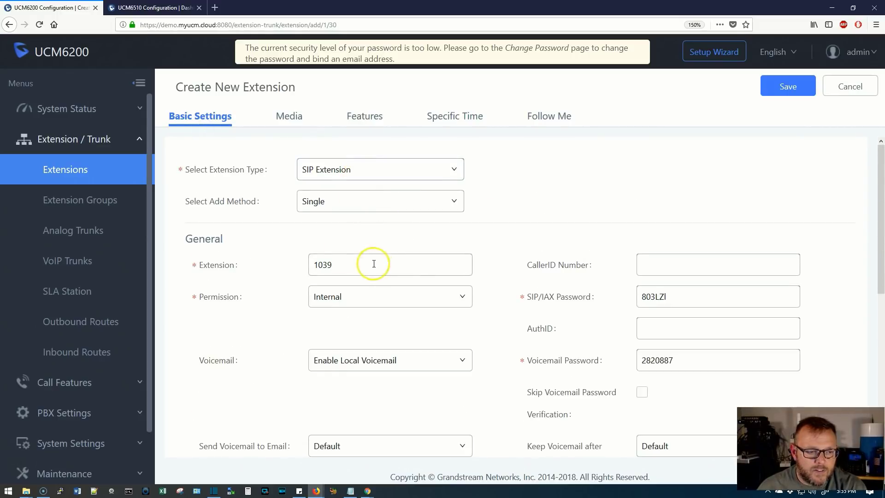
scroll(375, 281, "down", 1)
scroll(375, 298, "down", 5)
scroll(376, 298, "up", 4)
scroll(376, 297, "up", 2)
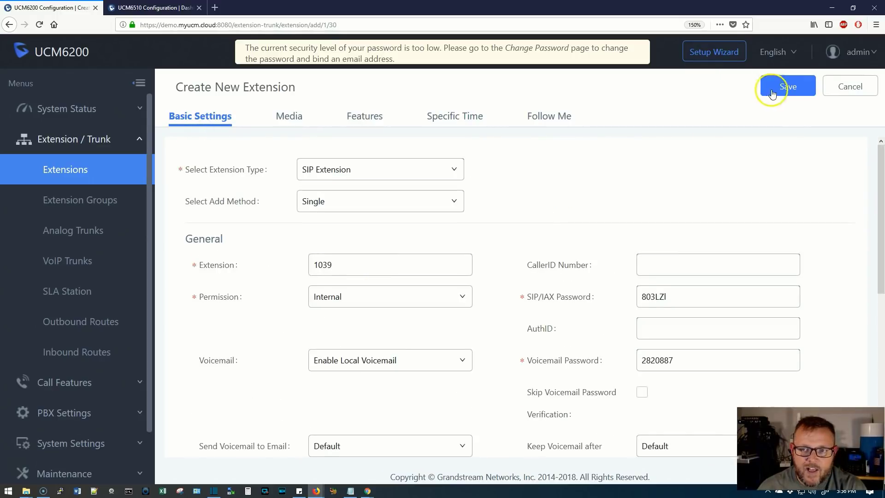
left_click(777, 86)
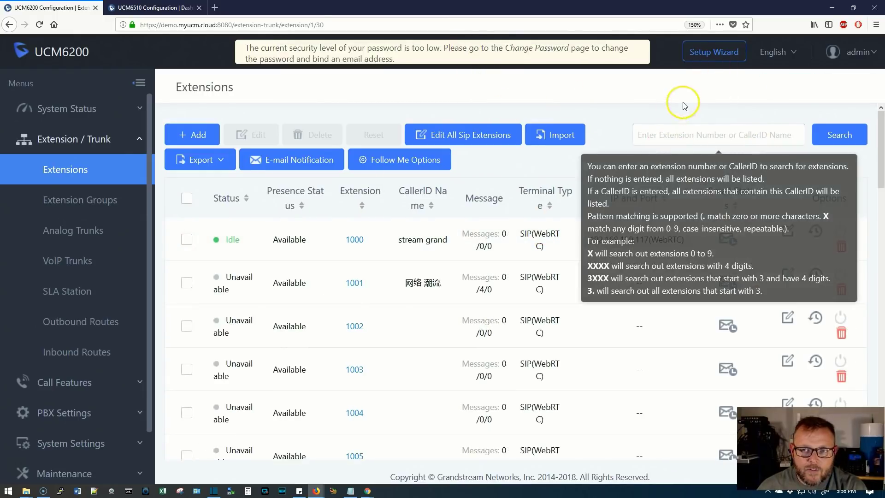
- Check page 2 of the Extensions list, then reopen extension 1000 for editing
scroll(623, 297, "down", 10)
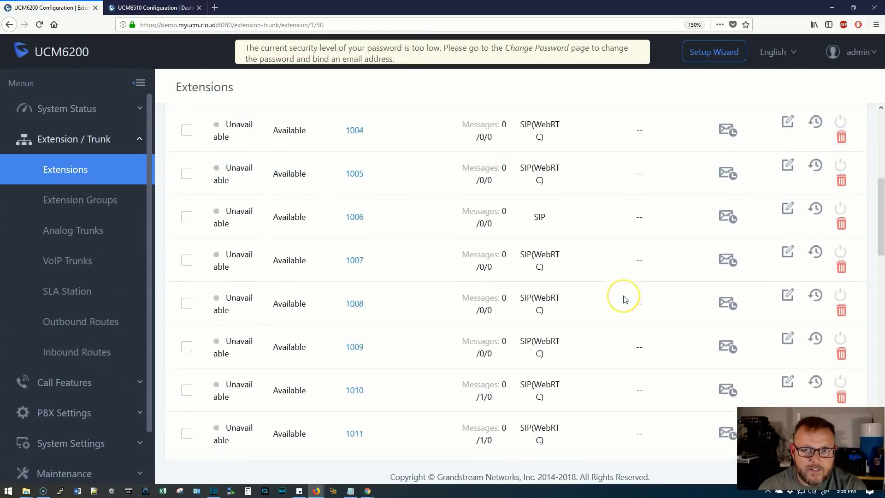
scroll(625, 299, "down", 12)
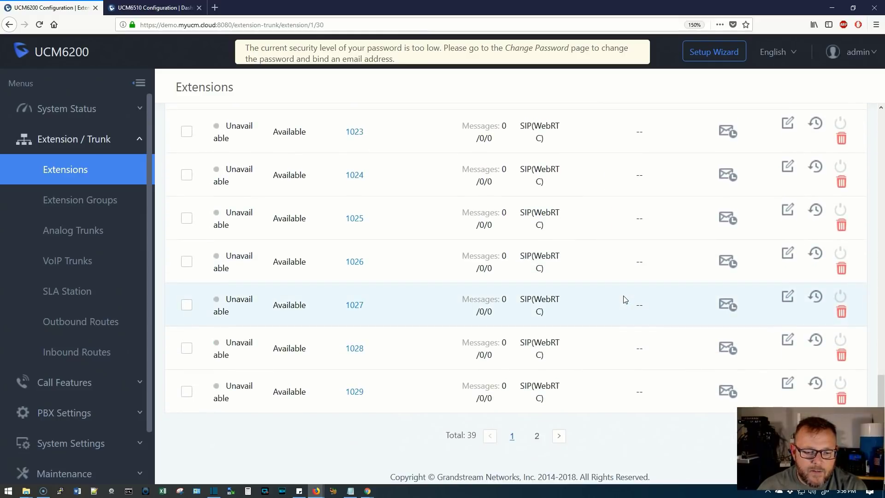
left_click(536, 436)
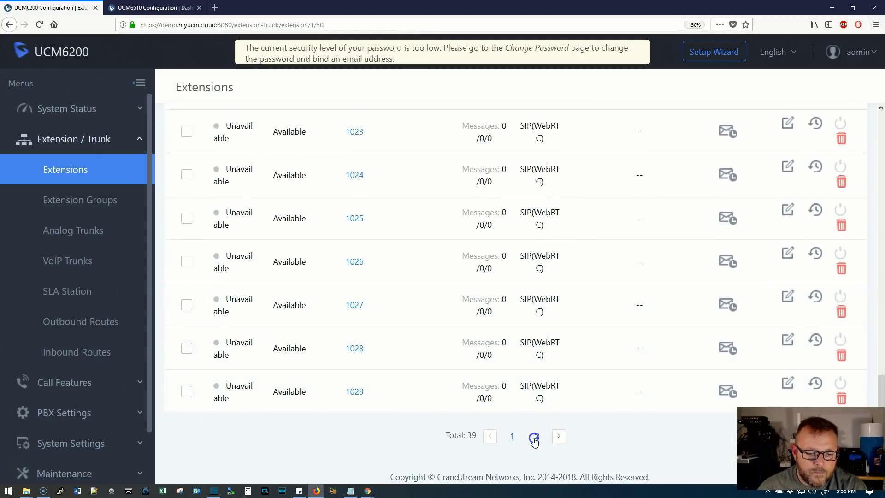
scroll(521, 341, "up", 20)
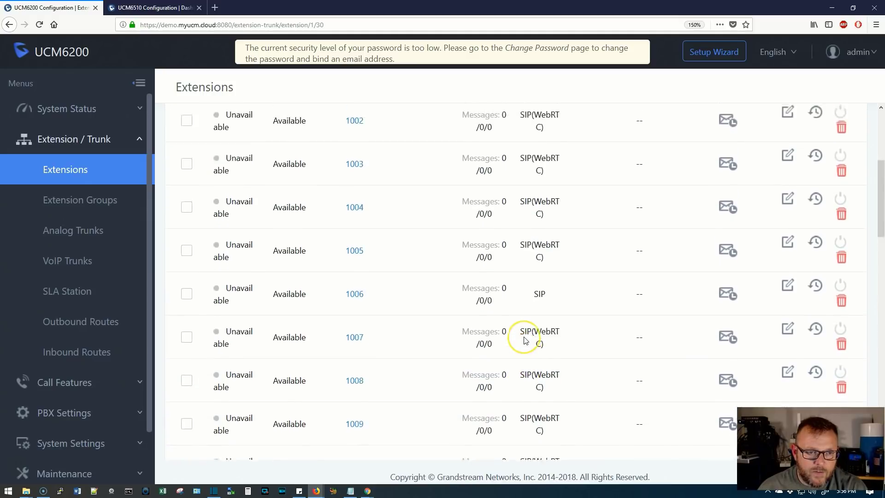
scroll(524, 341, "down", 20)
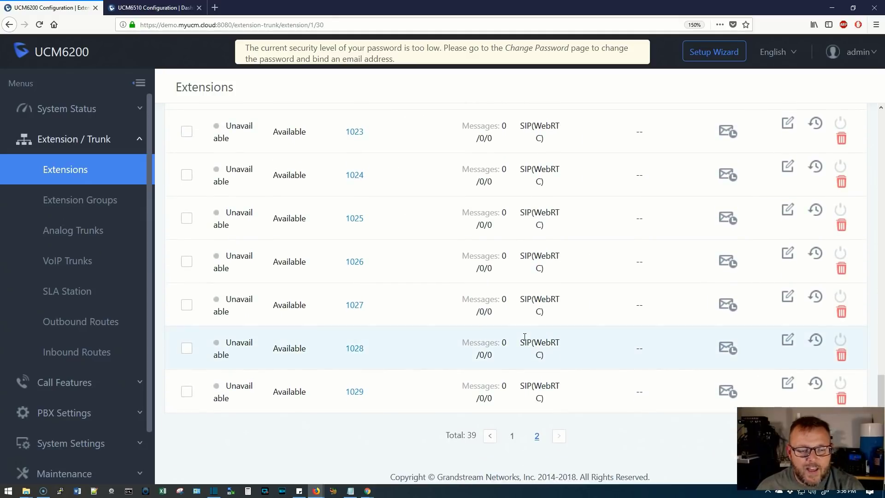
scroll(493, 336, "up", 20)
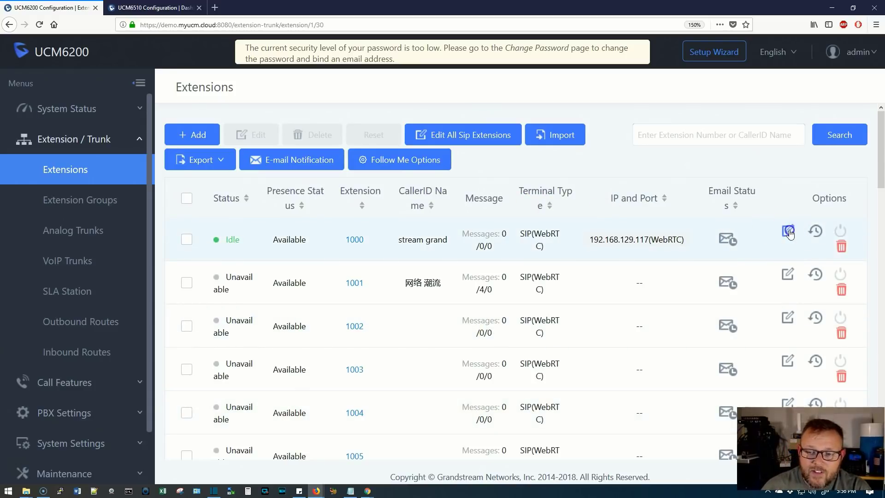
left_click(788, 230)
- Check extension 1000's feature settings, close it unsaved, and view Analog Trunks
left_click(361, 115)
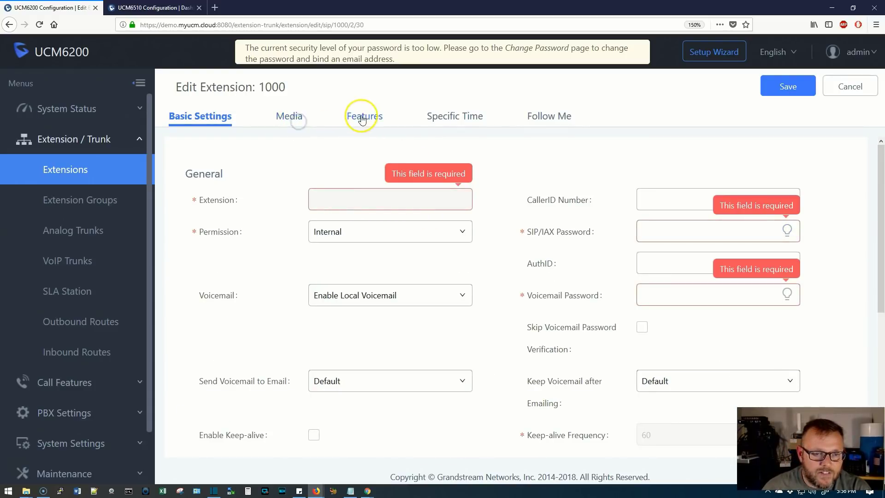
left_click(850, 87)
left_click(92, 230)
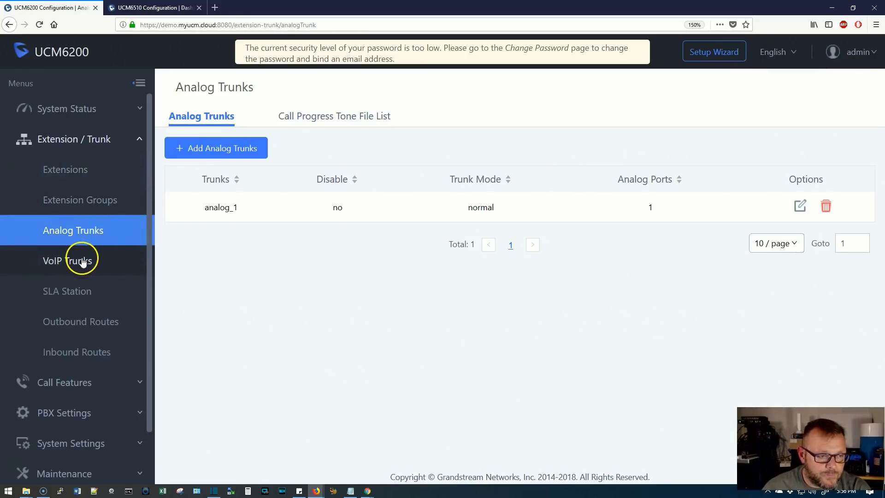
- Browse VoIP Trunks, the 123Cloud trunk's settings and SLA Station, then collapse the menu and reload
left_click(82, 261)
left_click(226, 121)
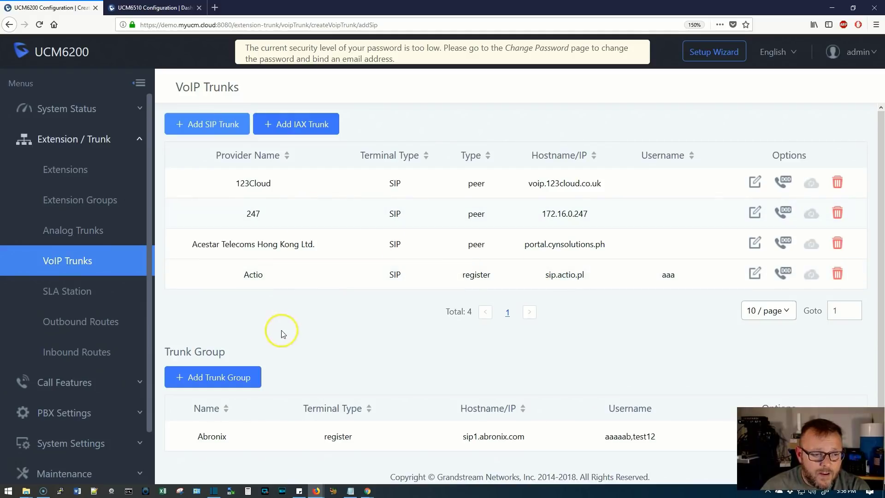
left_click(754, 181)
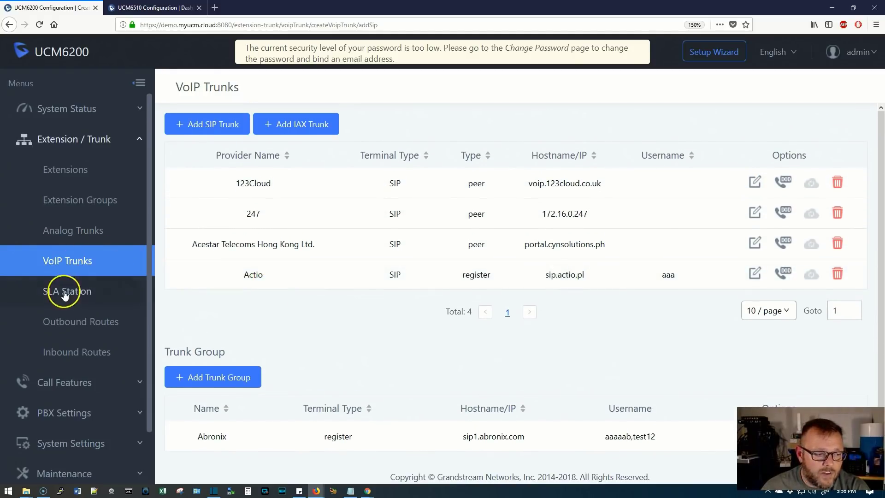
left_click(65, 291)
left_click(60, 139)
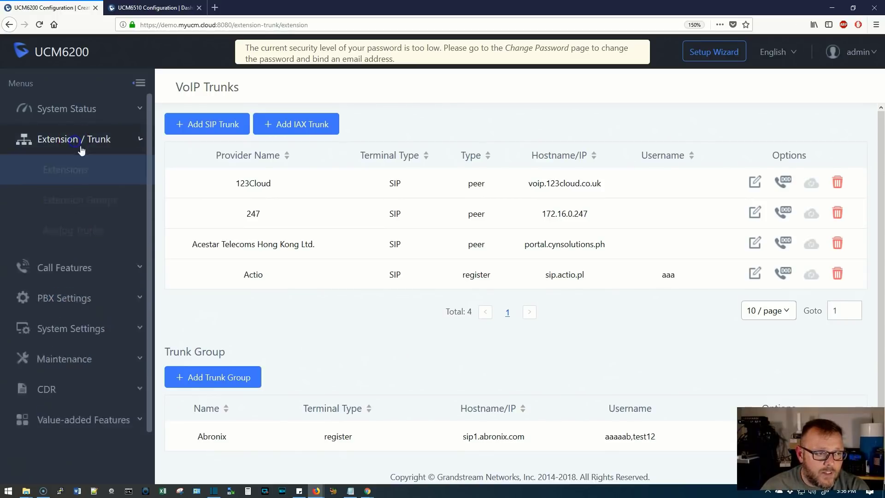
left_click(39, 24)
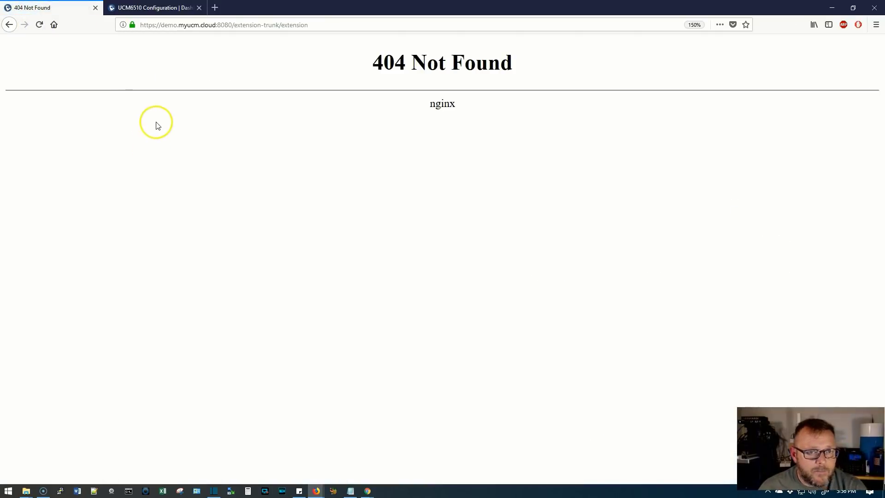
- Strip /extension-trunk/extension from the address to load the demo root, then switch to the UCM6510 tab
left_click_drag(231, 25, 541, 28)
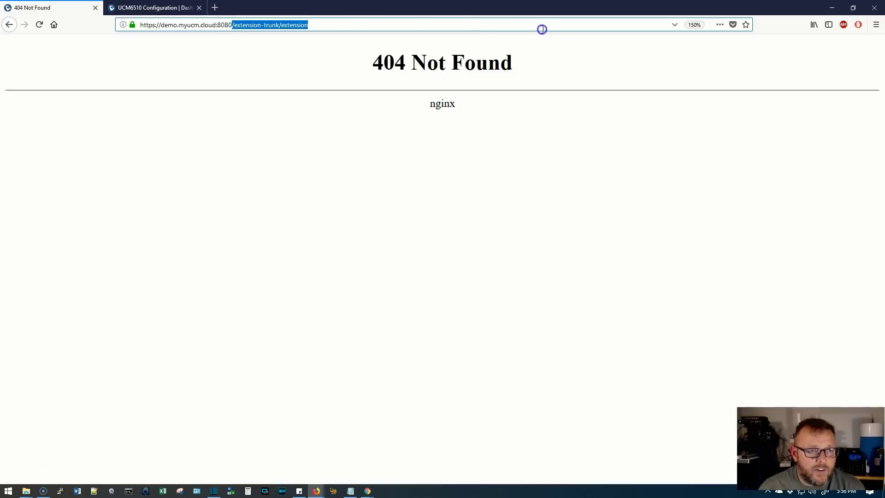
key("BackSpace")
key("Return")
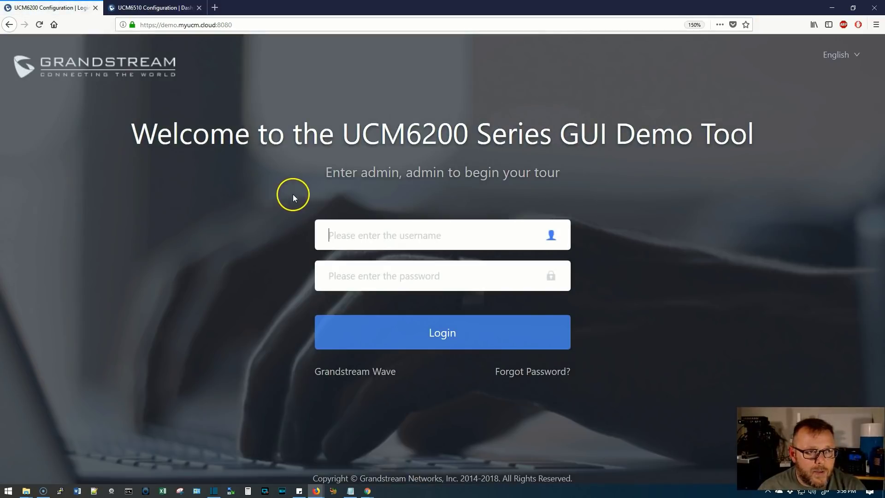
left_click(166, 8)
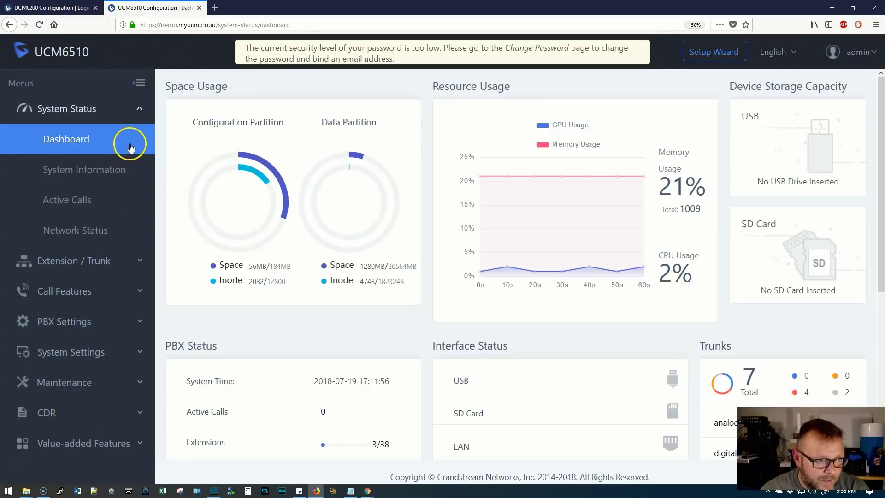
- Browse Digital Trunks and the Data Trunk page, opening port 1's data trunk for editing
left_click(96, 262)
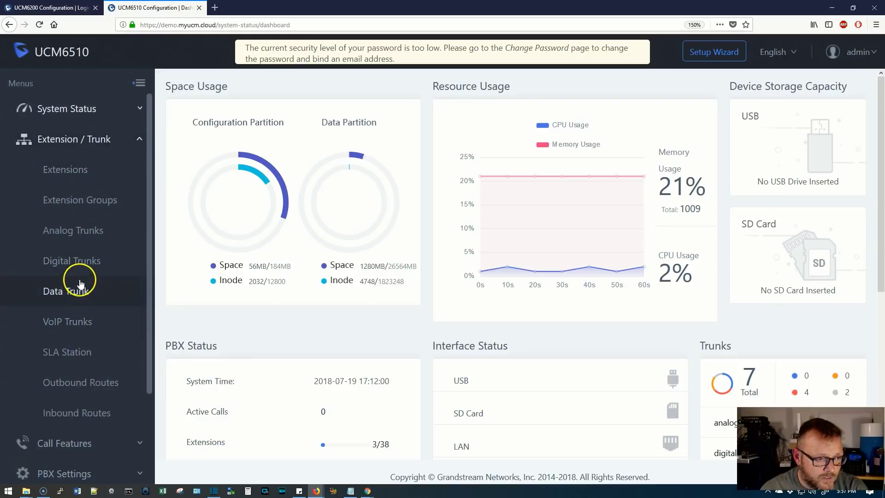
left_click(83, 266)
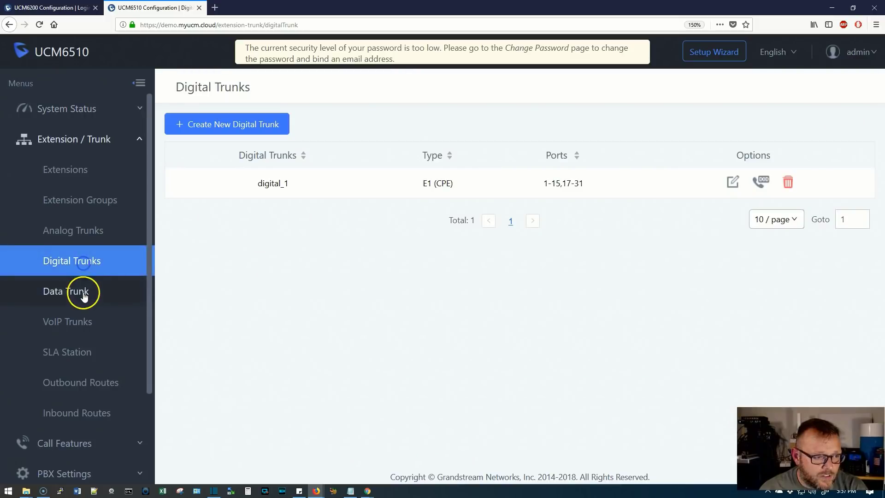
left_click(74, 292)
left_click(90, 261)
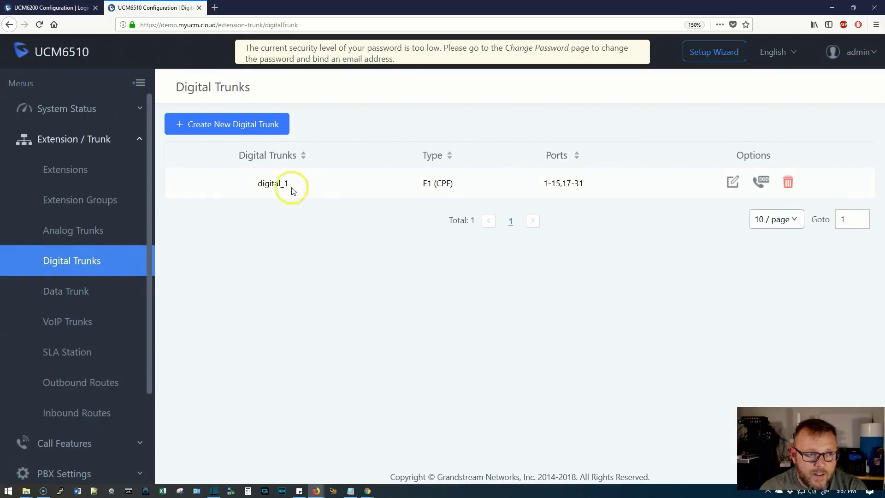
left_click(81, 291)
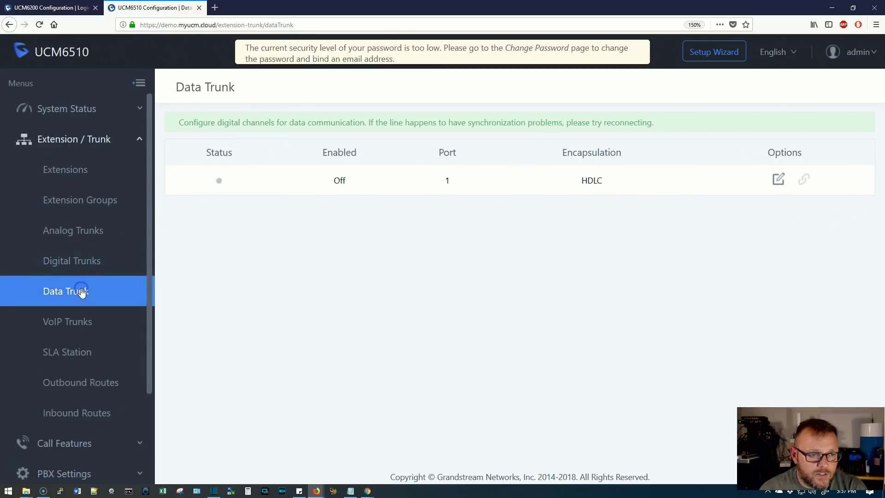
left_click(779, 181)
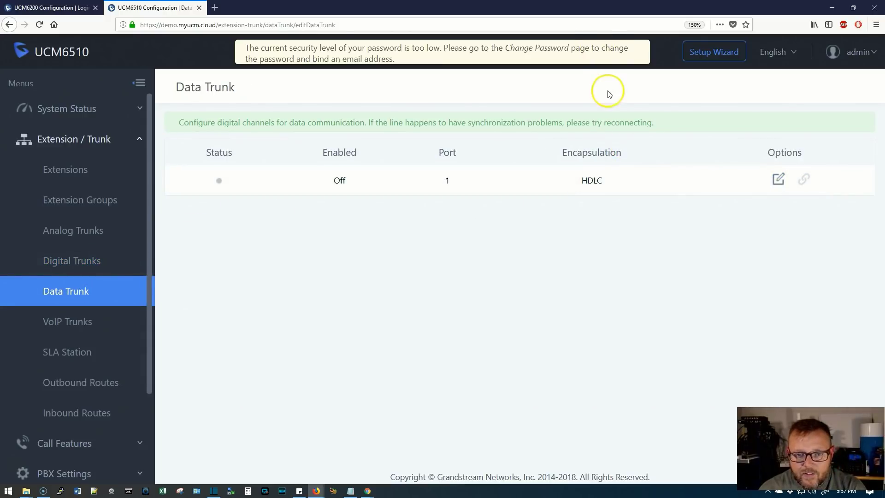
- View VoIP Trunks and SLA Station, open Value-added Features > CRM, then close the UCM6510 tab
left_click(78, 319)
left_click(79, 349)
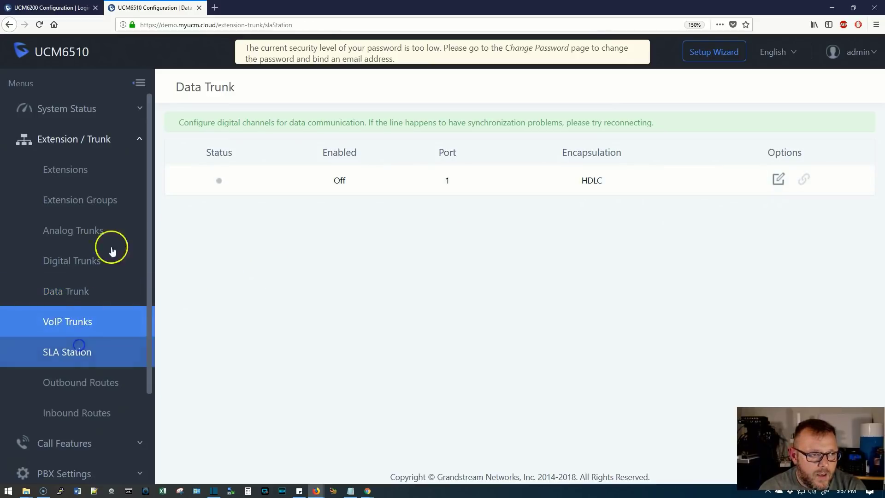
left_click(140, 140)
left_click(80, 321)
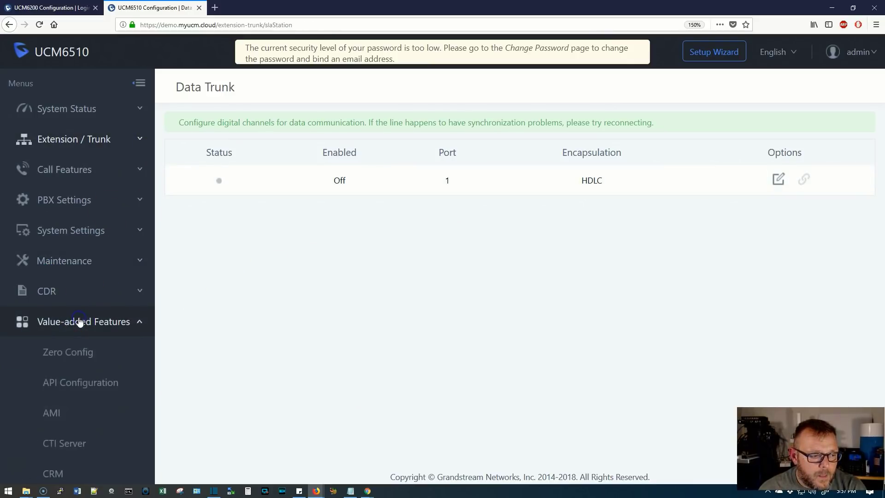
scroll(81, 321, "down", 4)
left_click(90, 307)
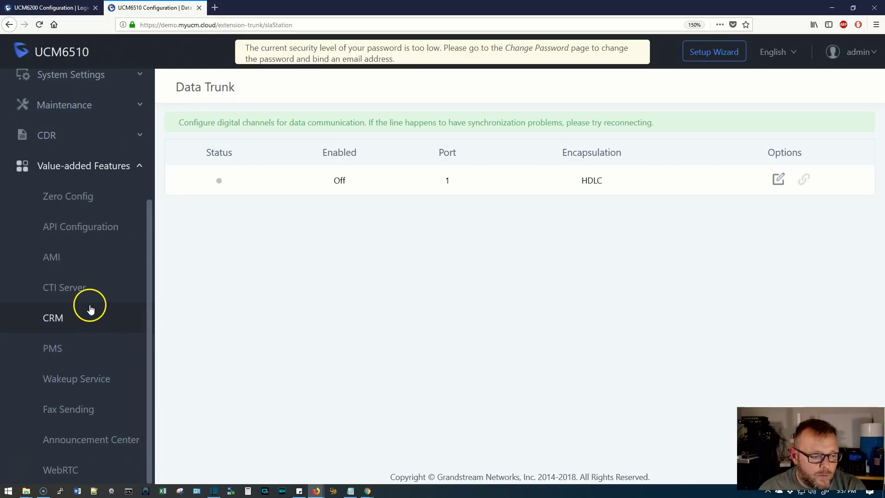
scroll(90, 308, "up", 4)
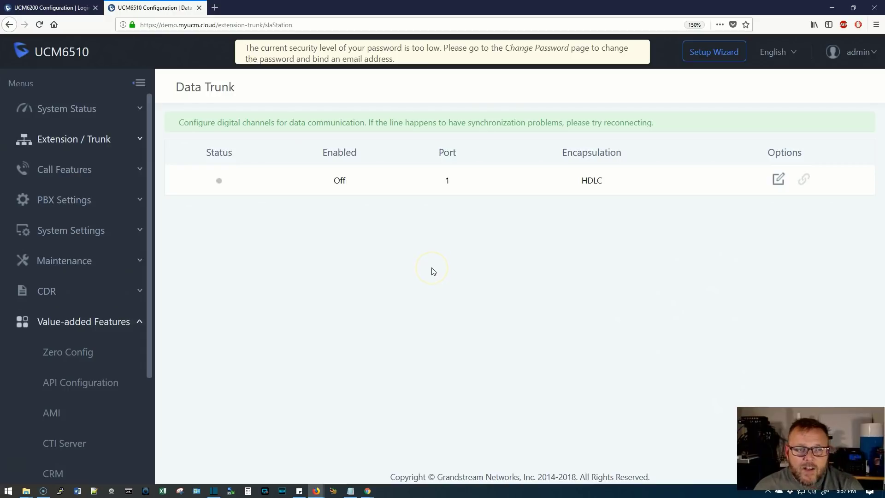
left_click(199, 8)
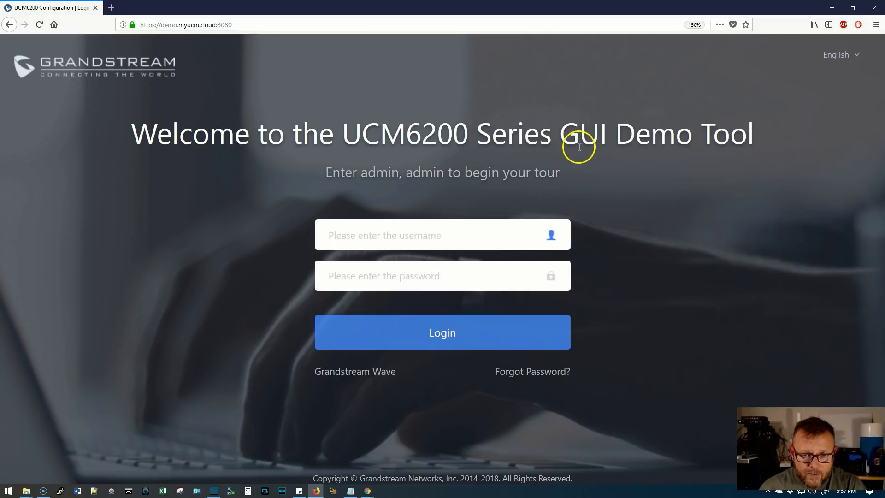
- Open the Grandstream Wave web client login and enter the account password
left_click(358, 373)
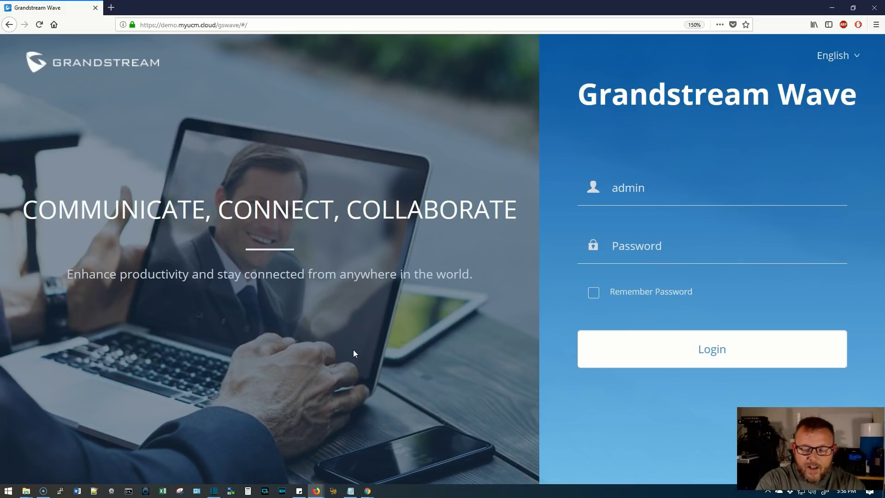
key("Tab")
type("admin")
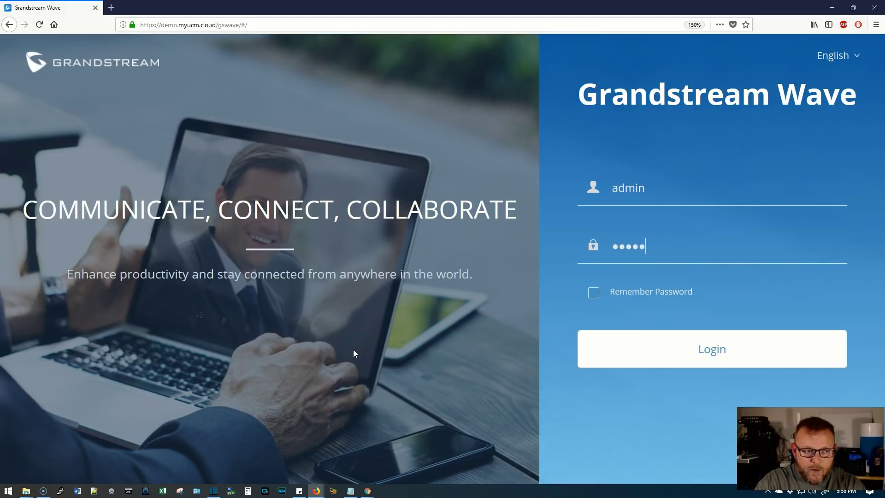
- Sign in, decline browser notifications, and scroll through the contacts list
key("Return")
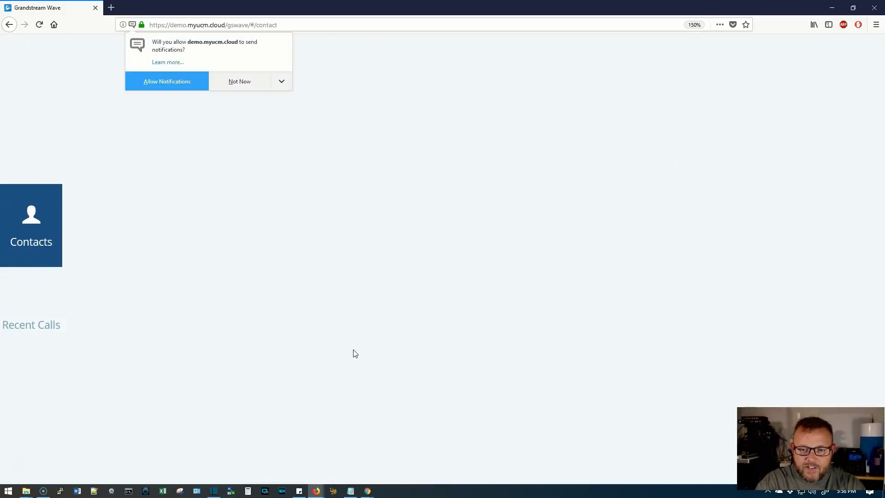
left_click(240, 81)
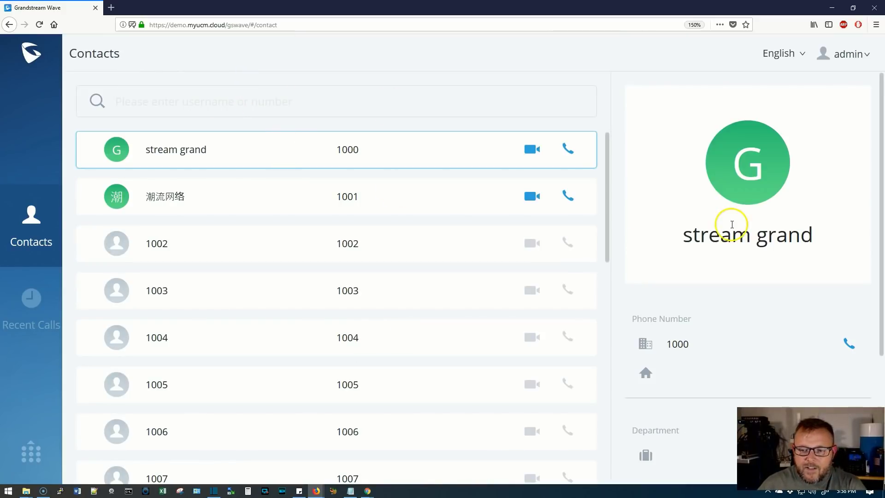
scroll(723, 326, "down", 3)
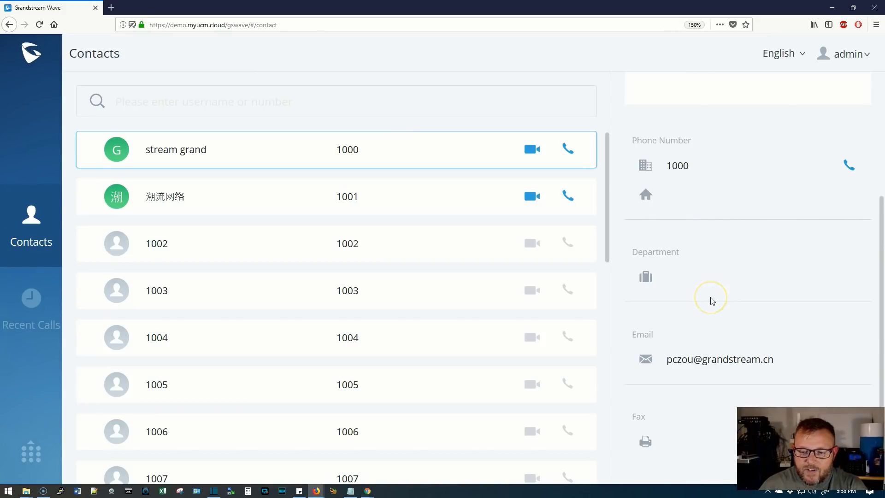
scroll(711, 300, "up", 3)
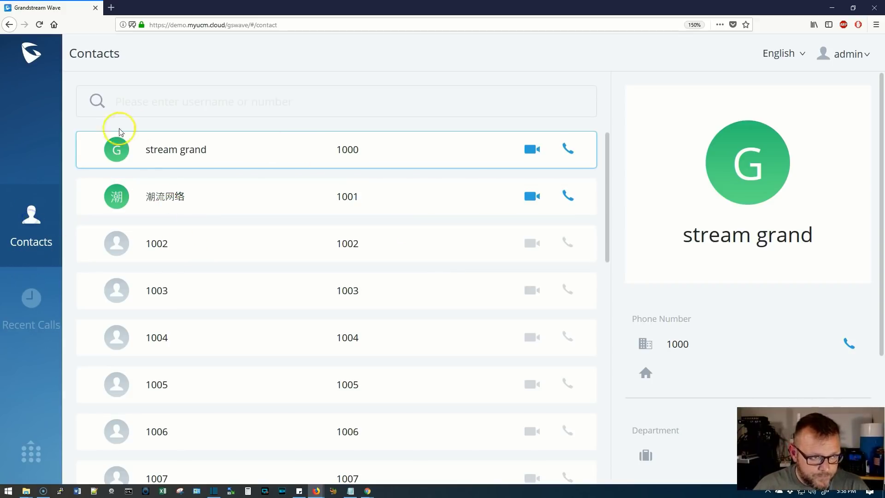
scroll(249, 250, "down", 10)
scroll(247, 251, "up", 6)
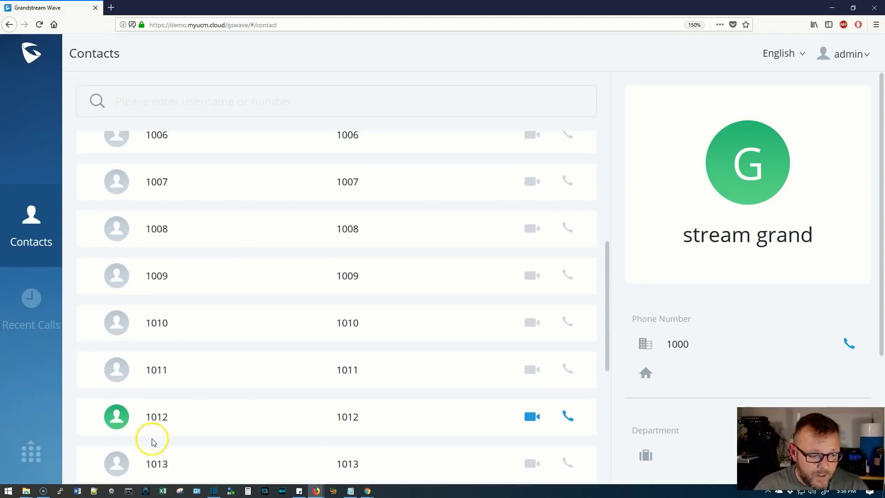
- Select contact 1012, view its details, then go to Recent Calls
left_click(152, 427)
scroll(173, 421, "down", 4)
scroll(434, 289, "up", 10)
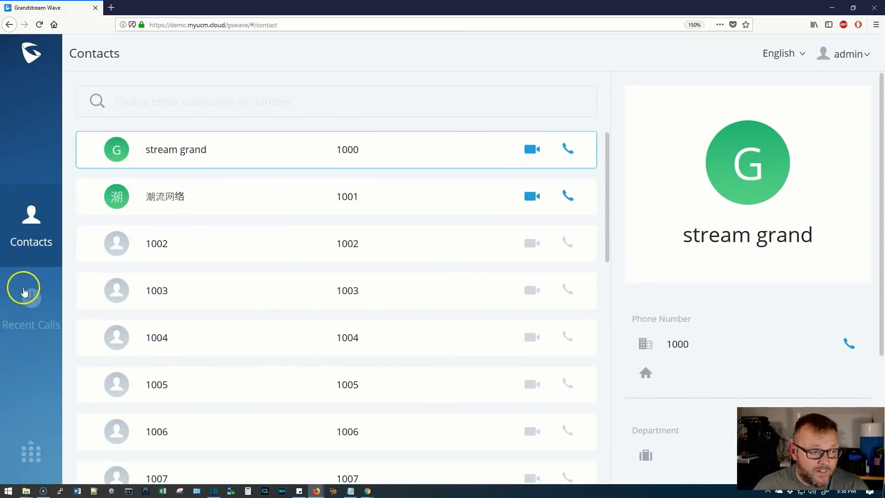
left_click(31, 302)
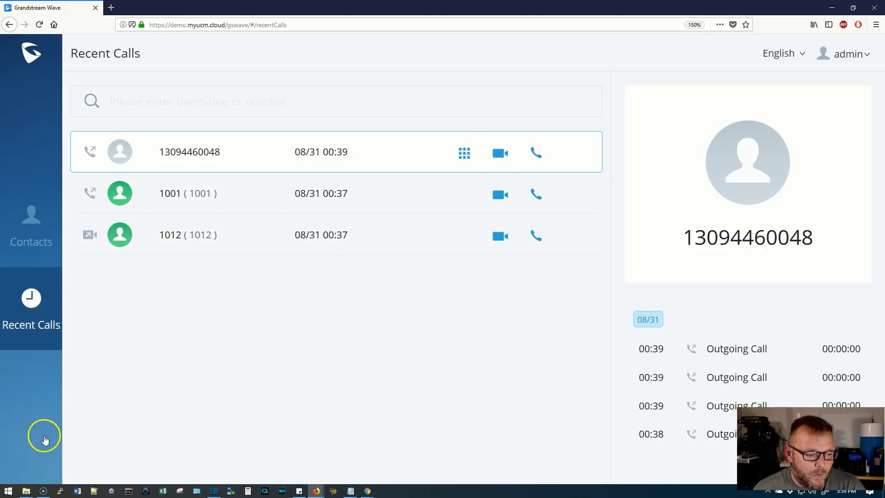
- Open and close the dial pad over the call history, then bring it up again
left_click(35, 445)
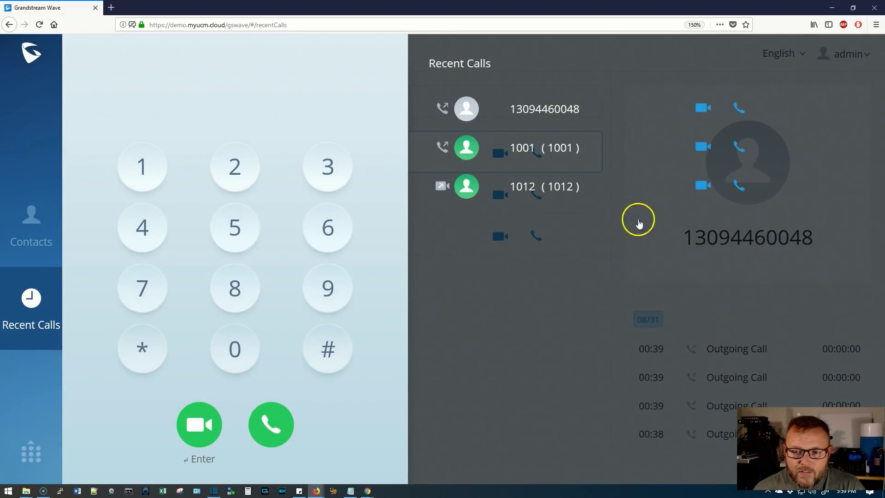
left_click(637, 236)
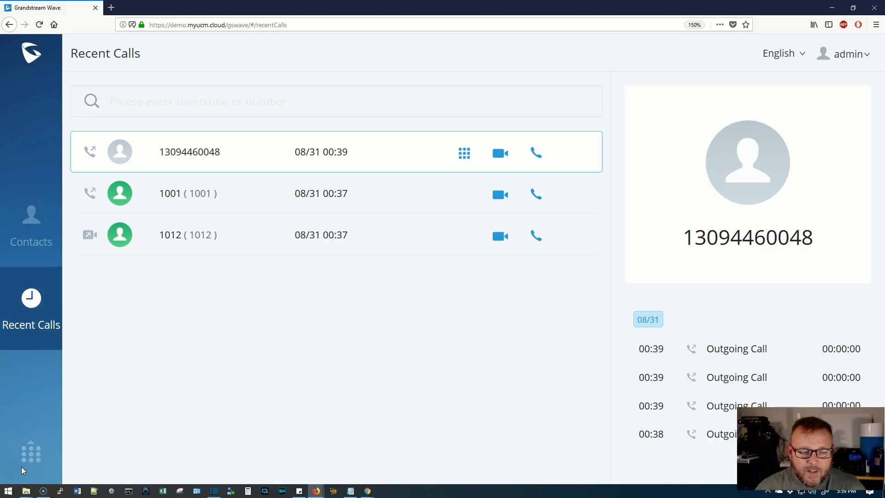
left_click(21, 466)
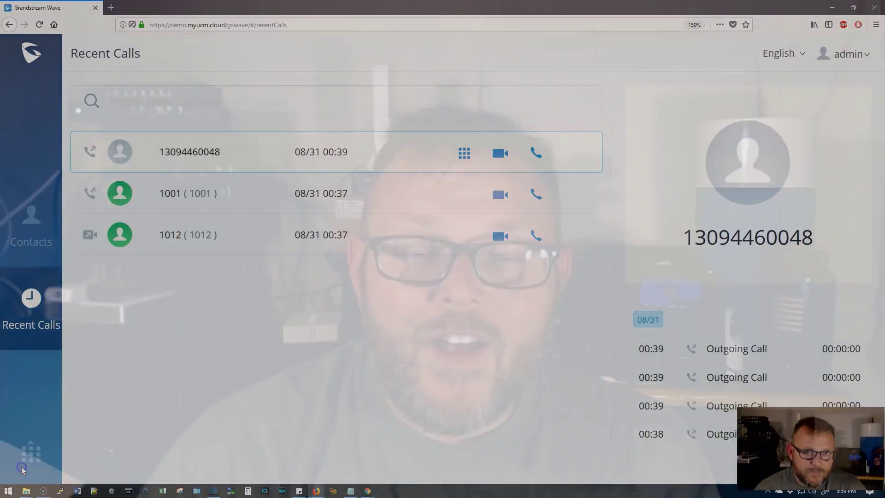